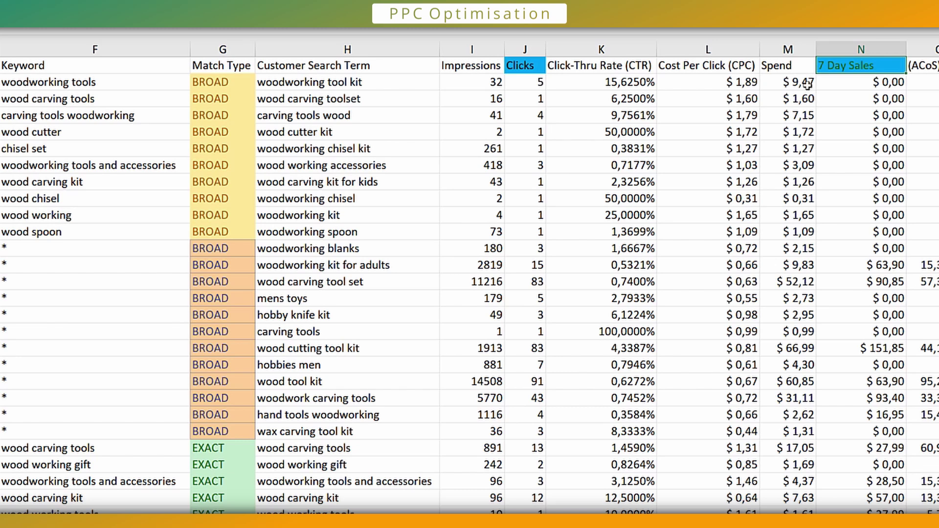
Step: Examine the "woodwork carving tools" row's keyword, match type, spend, 7 day sales and ACoS
click(922, 71)
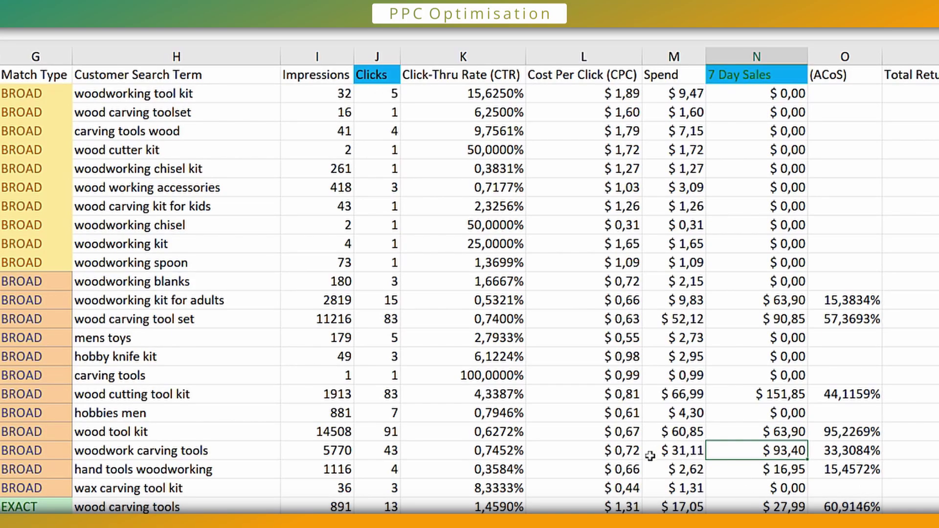
click(650, 456)
click(31, 449)
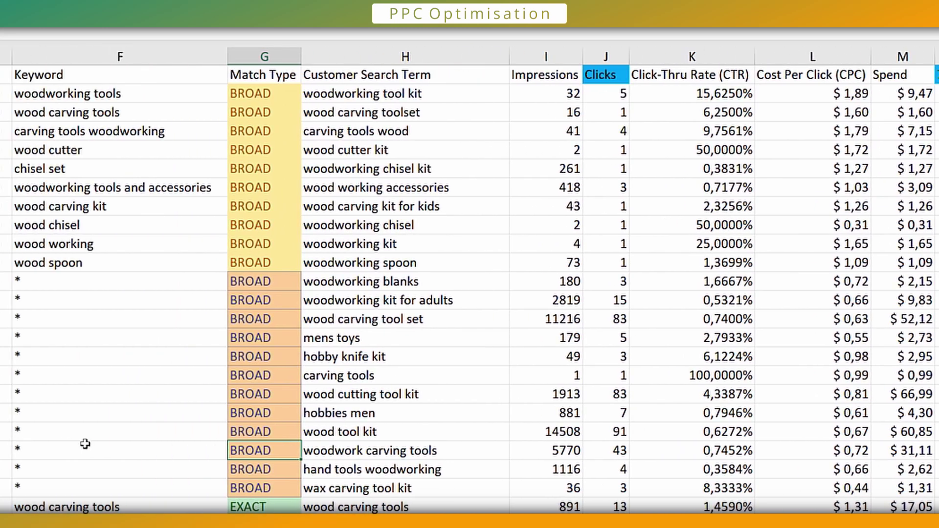
click(41, 453)
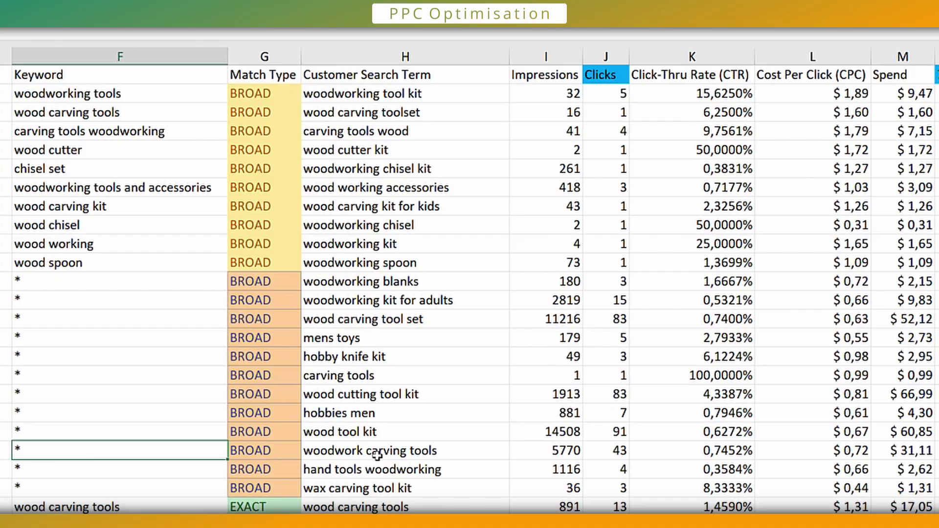
click(377, 451)
scroll(679, 445, right, 3)
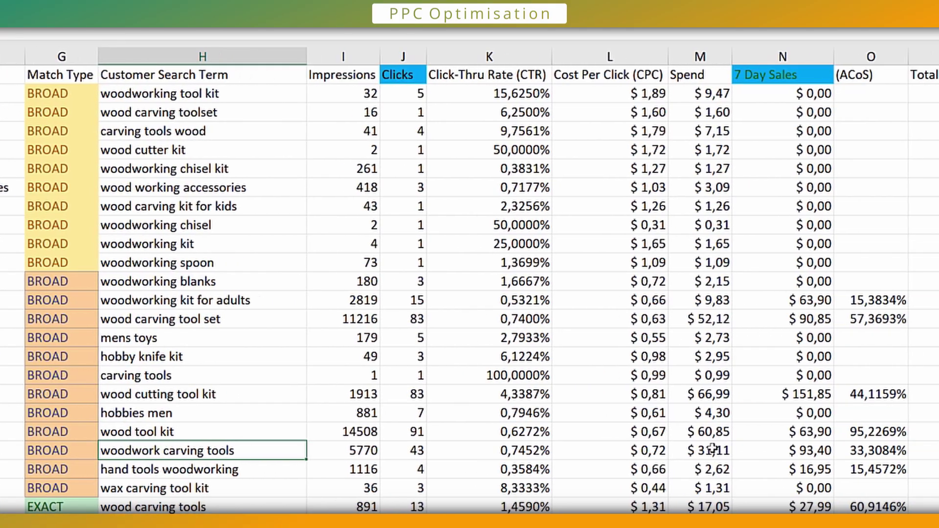
click(707, 449)
click(790, 451)
click(880, 458)
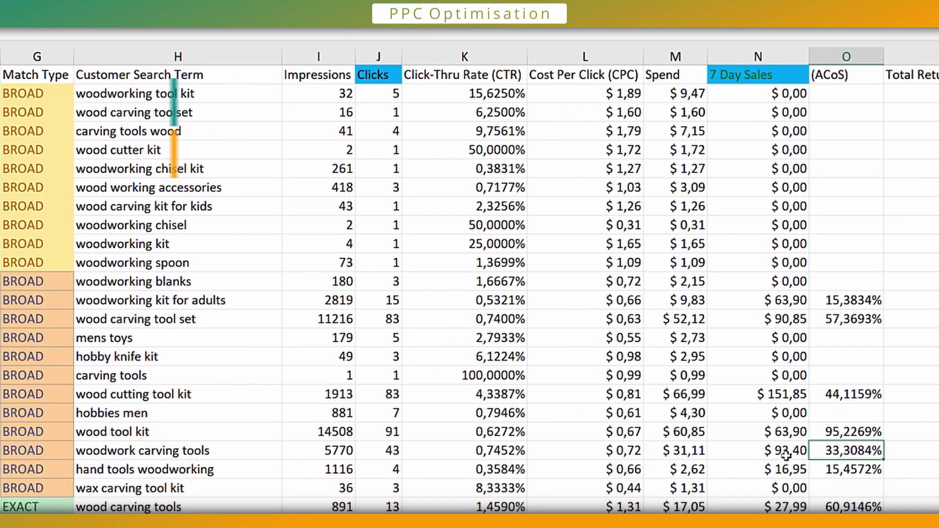
Step: Compare the spend and 7 day sales of "woodwork carving tools" with its ACoS to check how ACoS is calculated
click(680, 453)
click(783, 450)
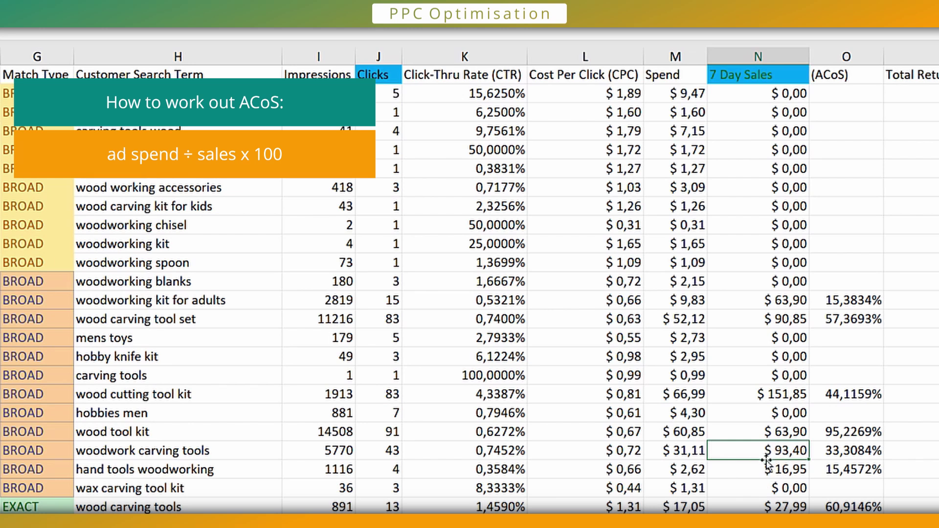
click(856, 452)
click(683, 450)
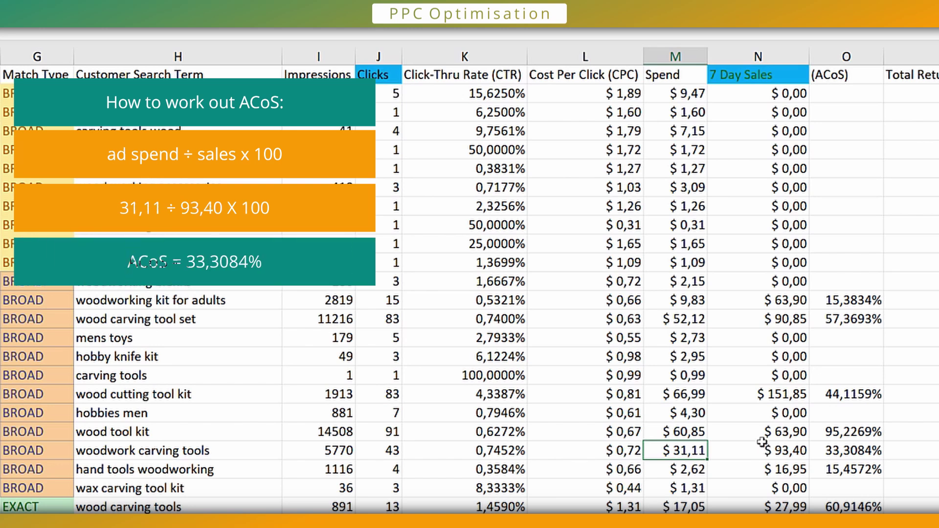
click(825, 450)
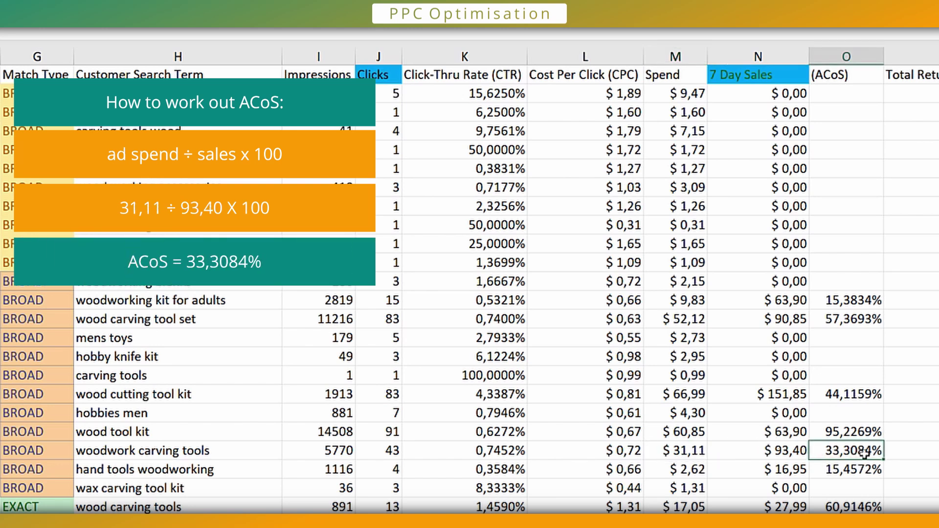
click(800, 453)
click(854, 453)
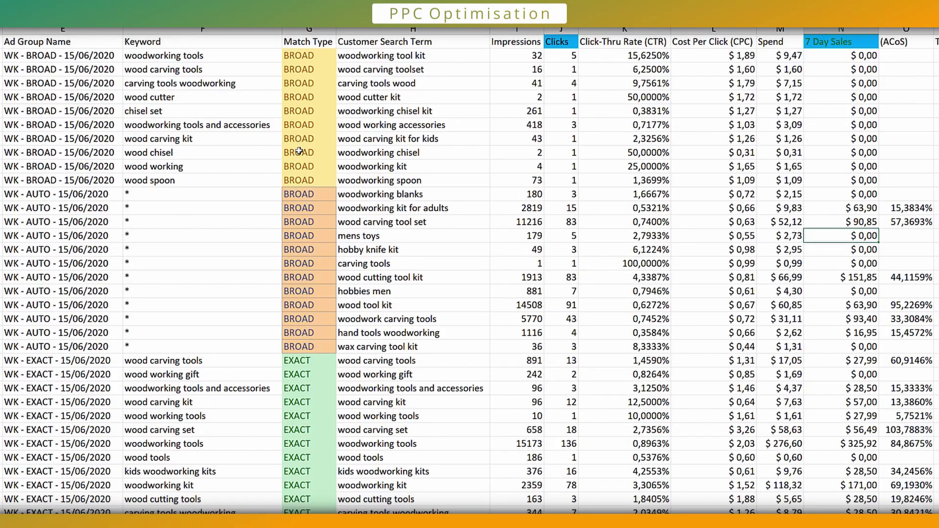
Step: Review the broad-match search terms and the 7 day sales, clicks and impressions in the BROAD and AUTO rows
click(418, 152)
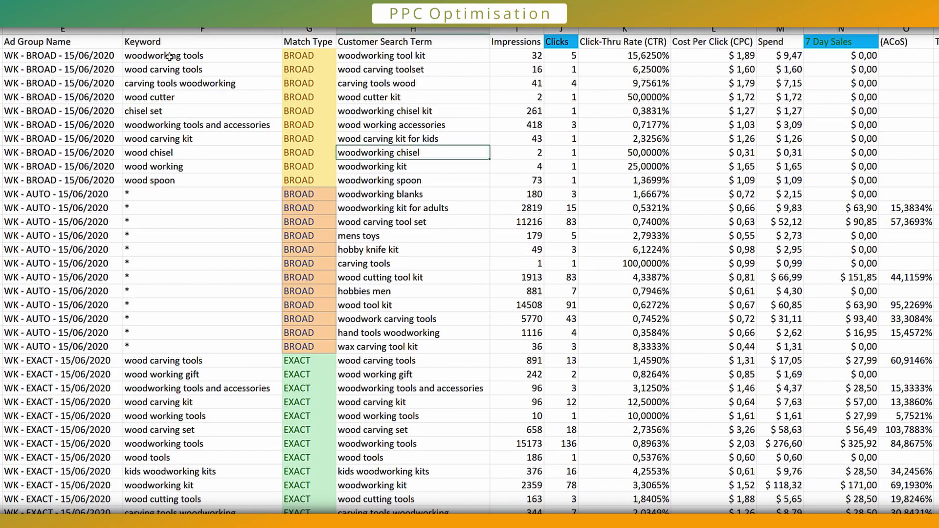
click(294, 56)
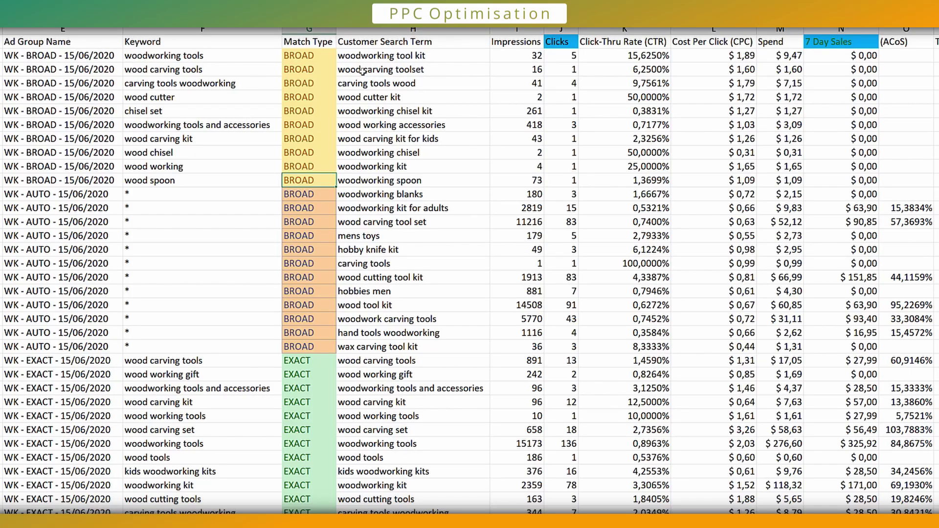
click(833, 57)
click(838, 194)
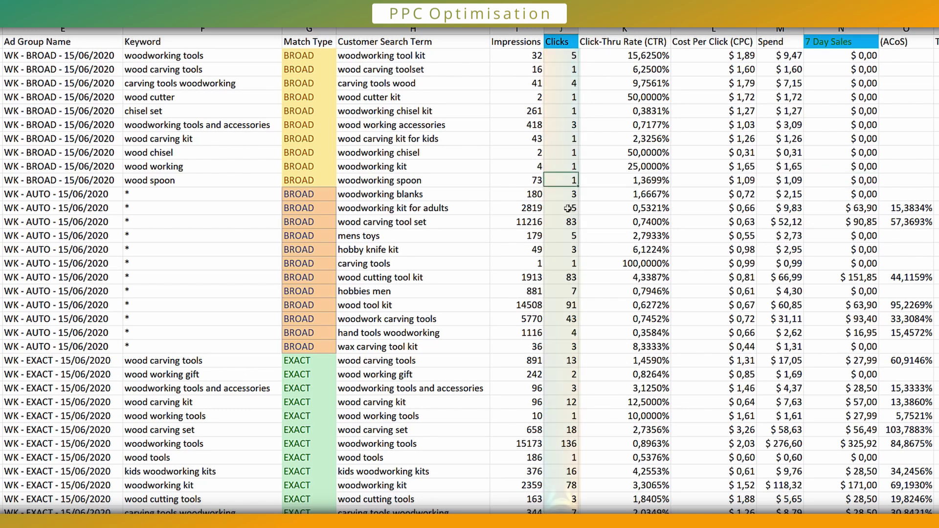
click(514, 58)
click(522, 207)
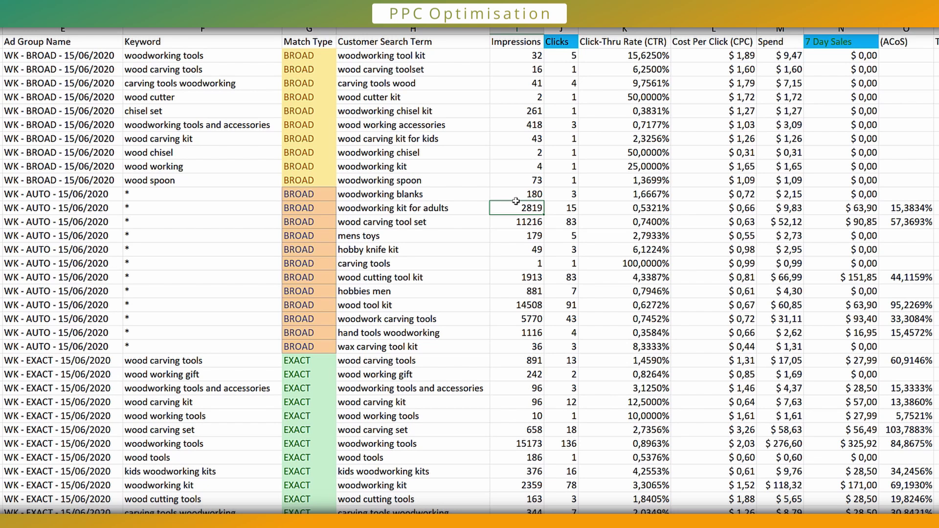
Step: Compare the impressions and clicks of "woodworking tool kit" with its click-thru rate
click(520, 57)
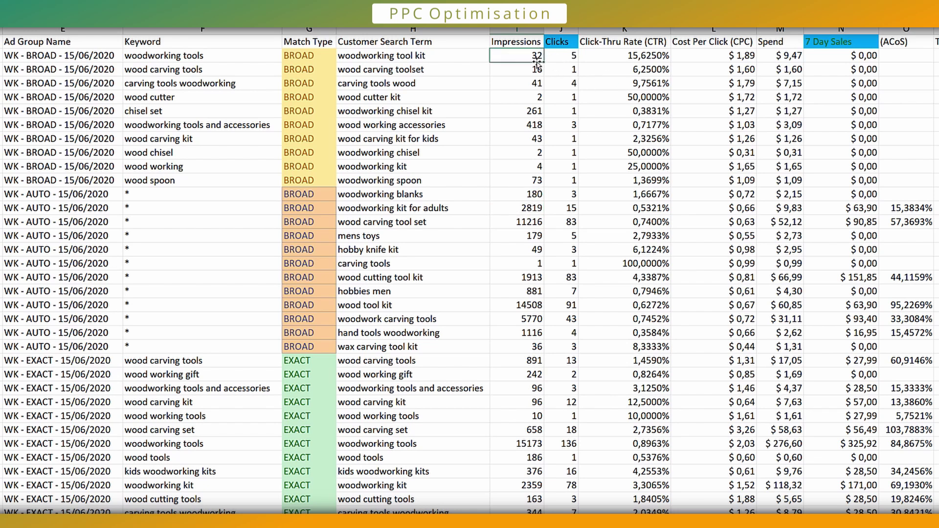
click(570, 58)
click(526, 56)
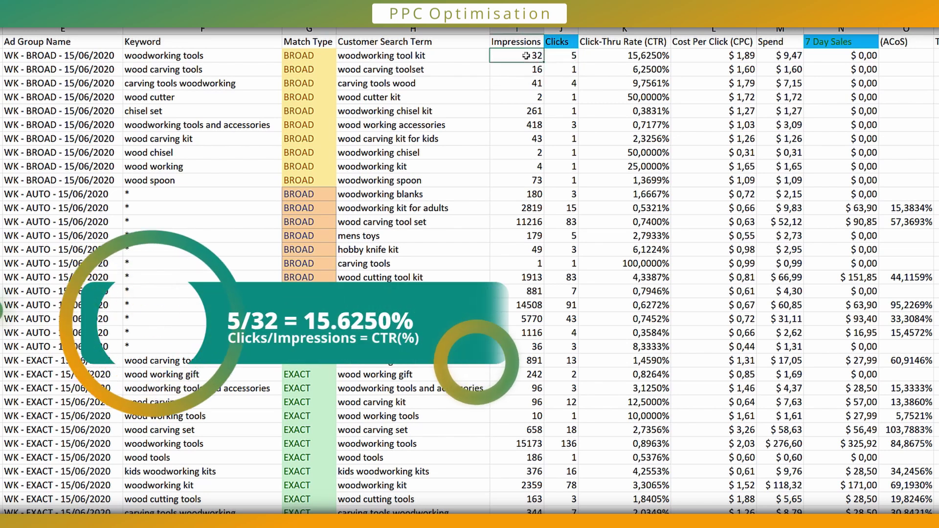
click(568, 55)
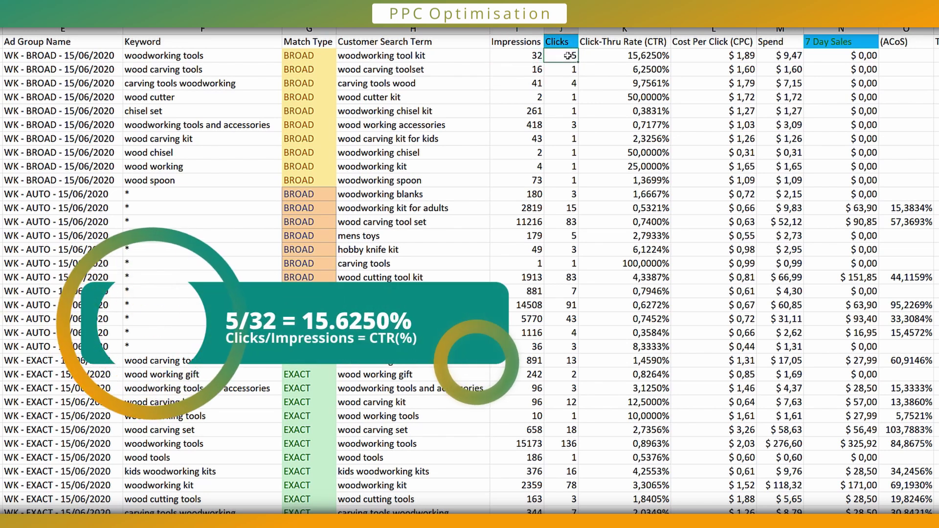
click(617, 58)
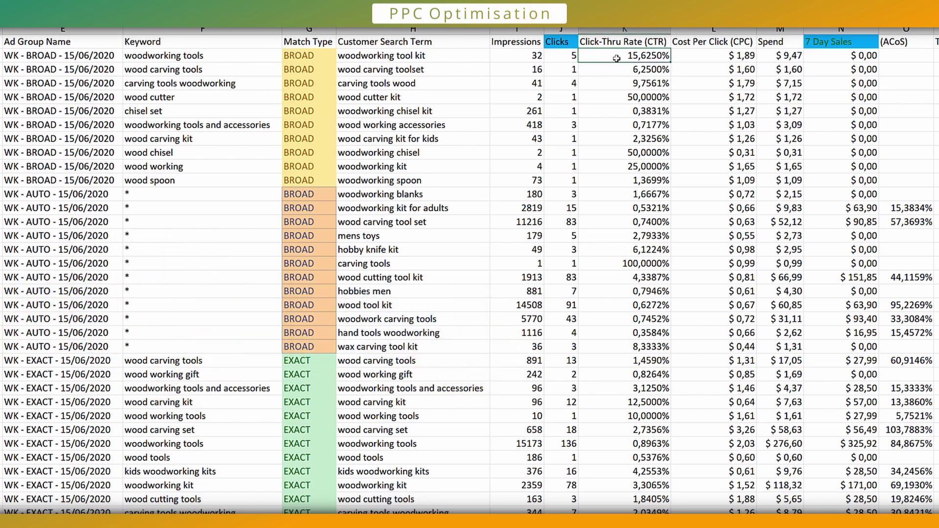
click(428, 52)
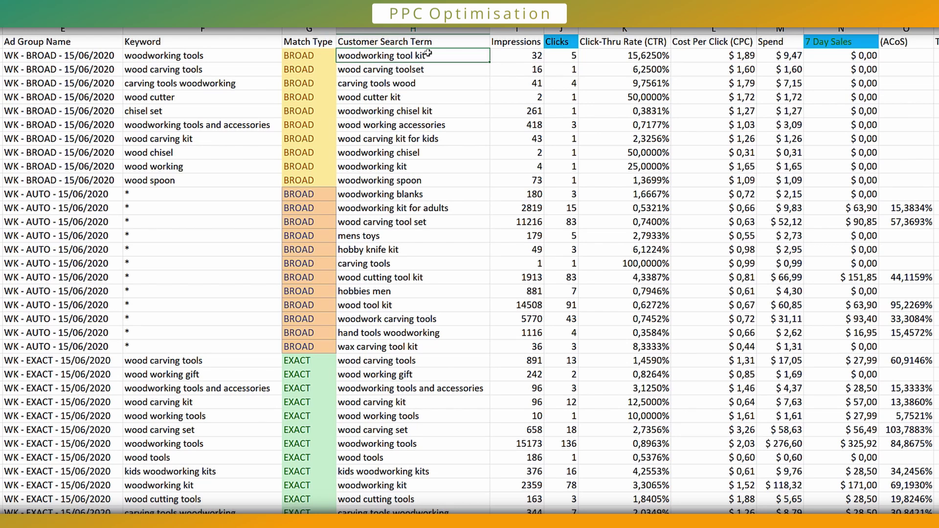
Step: Check the impressions, clicks and click-thru rate of "wood carving toolset" and highlight that search term in light red
click(431, 69)
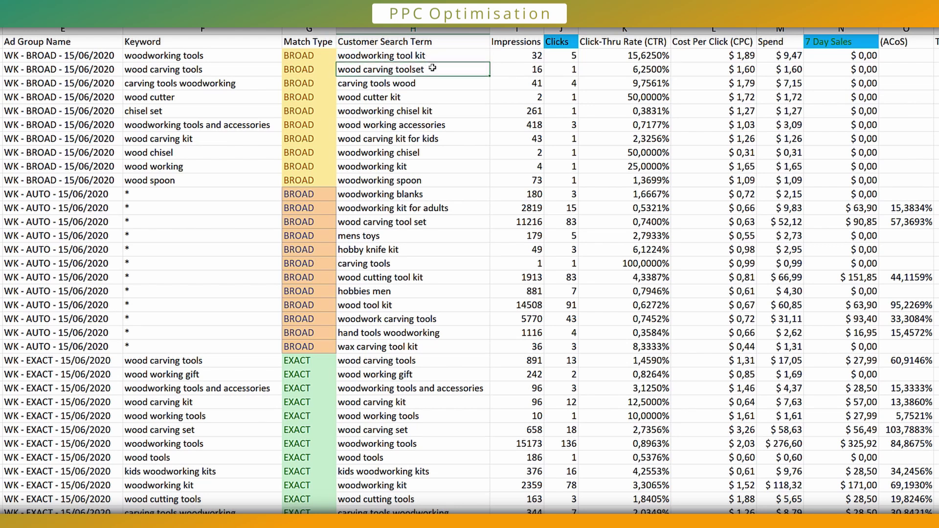
click(564, 70)
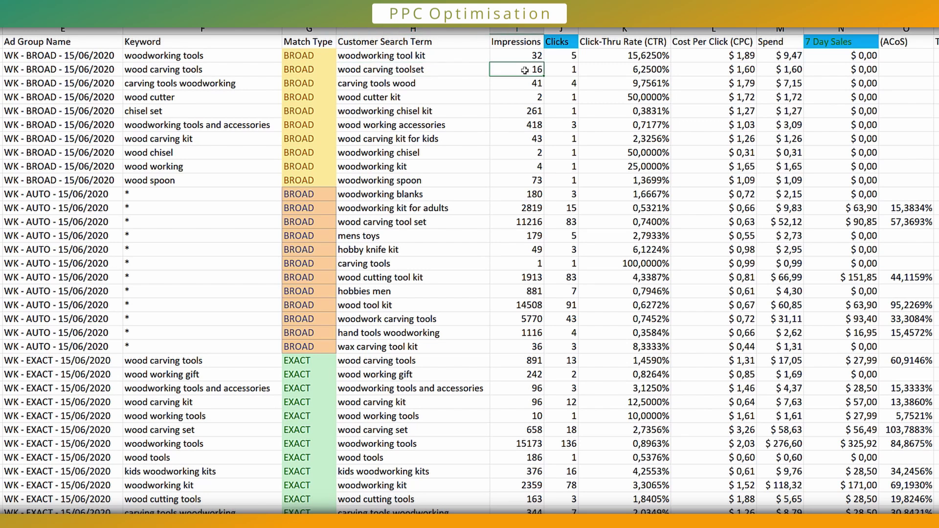
click(629, 71)
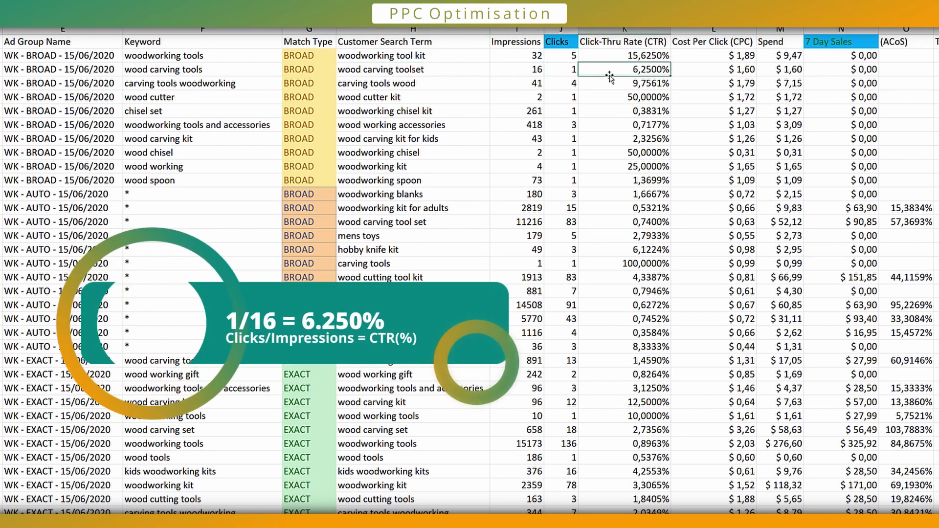
click(453, 74)
key(F4)
click(431, 89)
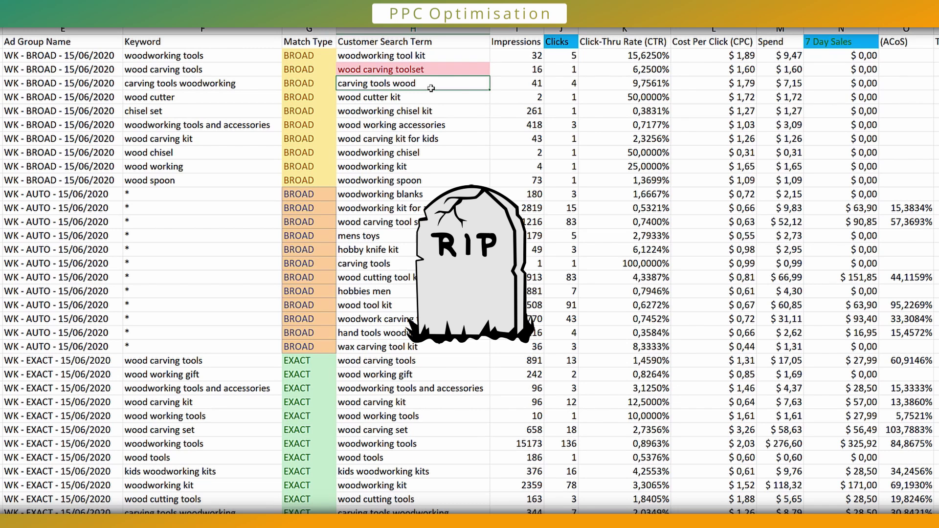
Step: Check the clicks, impressions and click-thru rate of "wood cutter kit", then highlight it and "woodworking chisel kit" in light red
click(611, 73)
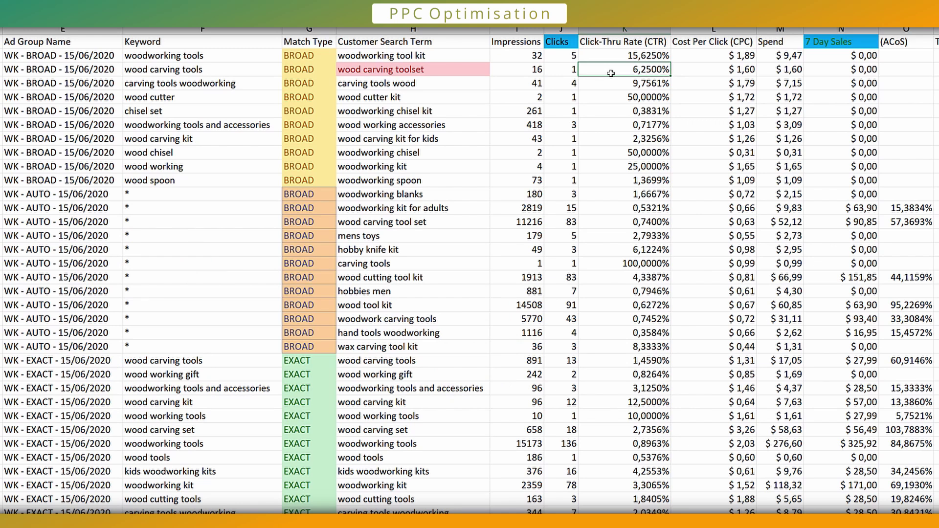
click(570, 97)
click(601, 98)
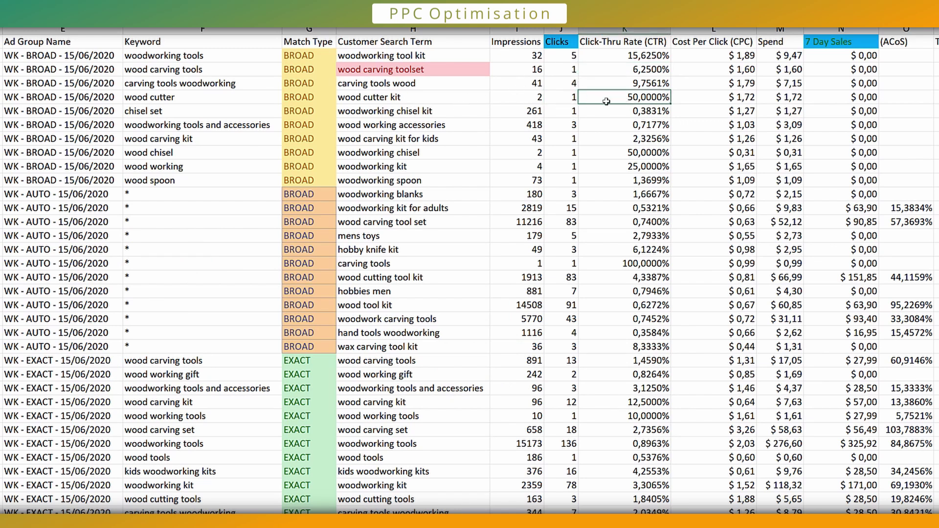
drag(509, 111, 514, 101)
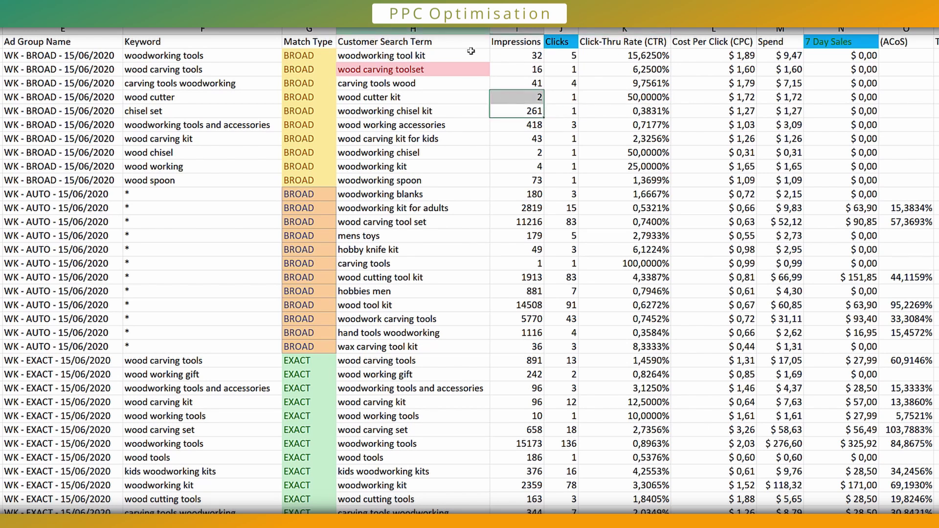
click(526, 97)
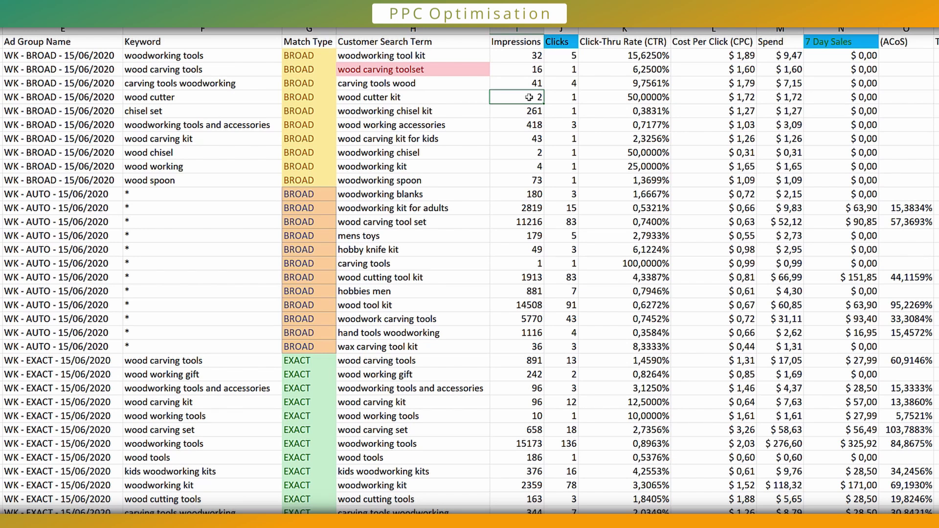
click(421, 97)
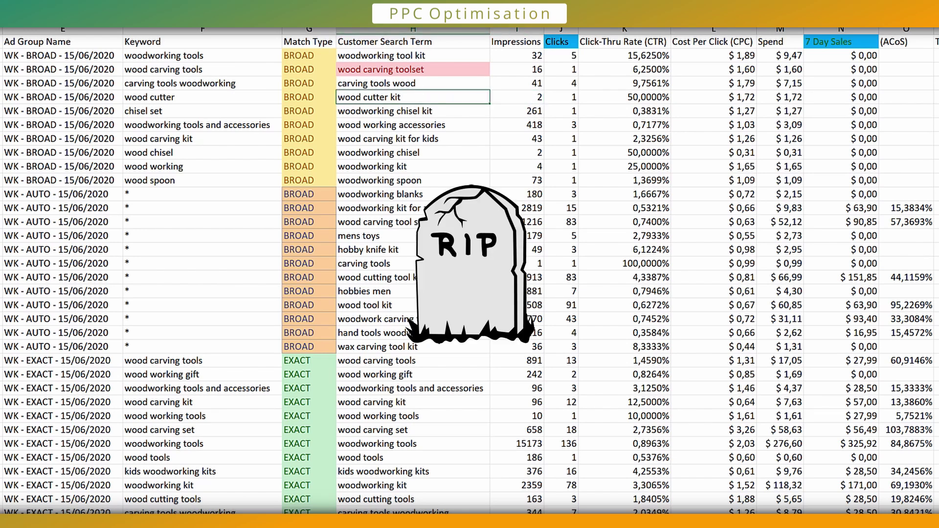
key(F4)
key(Return)
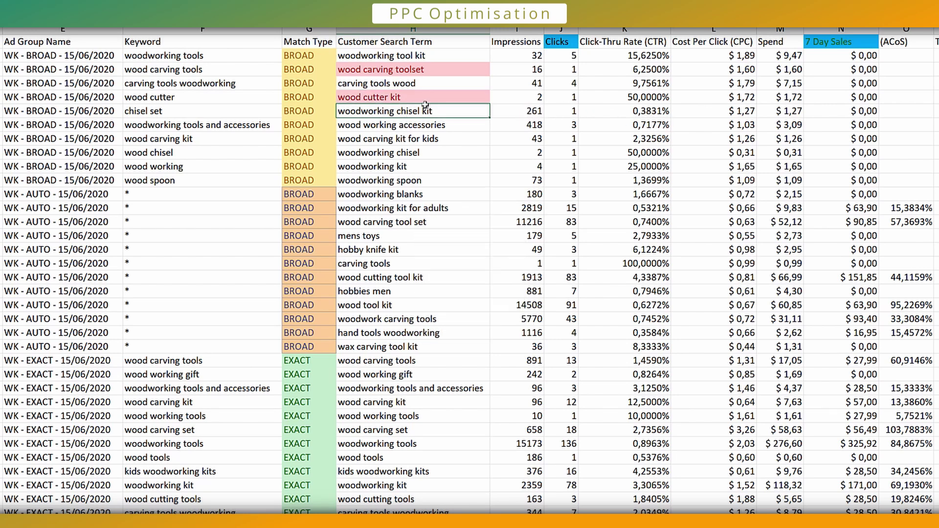
key(F4)
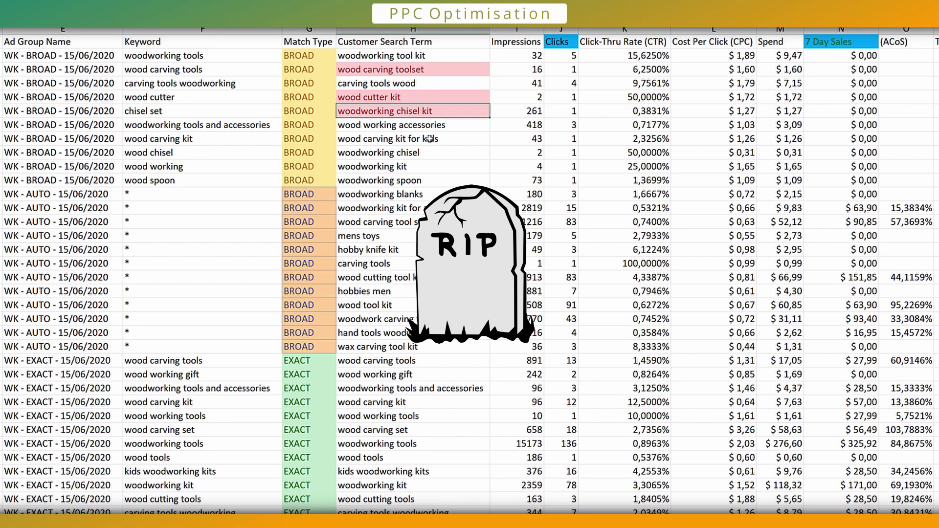
key(Return)
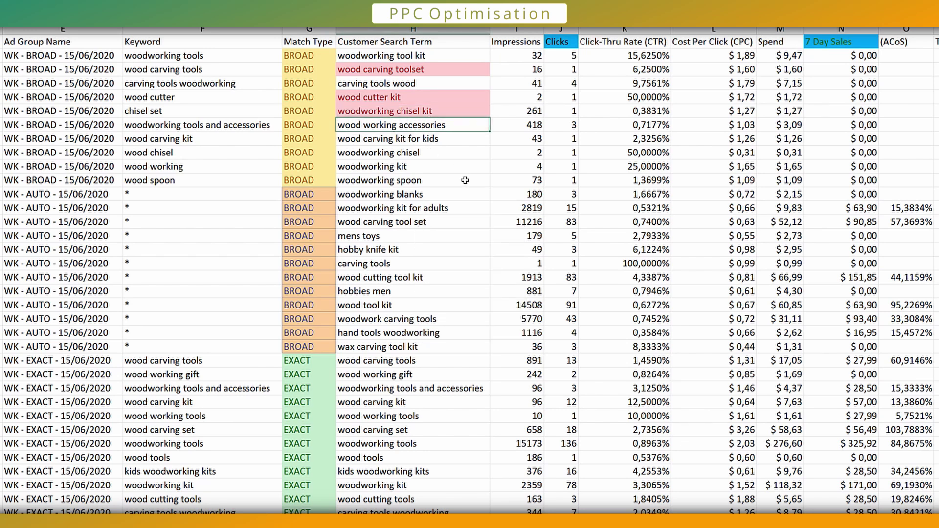
Step: Highlight the search term "woodworking tool kit" in light green
click(357, 52)
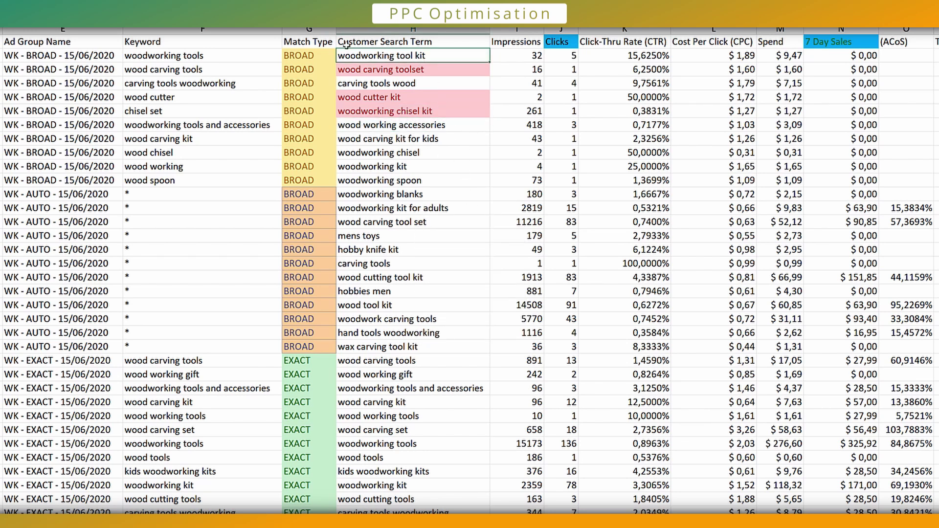
key(F4)
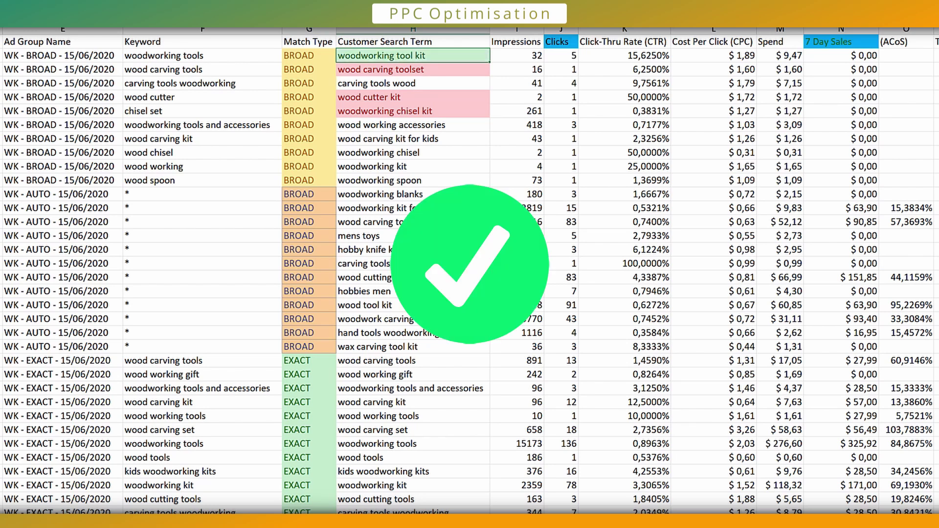